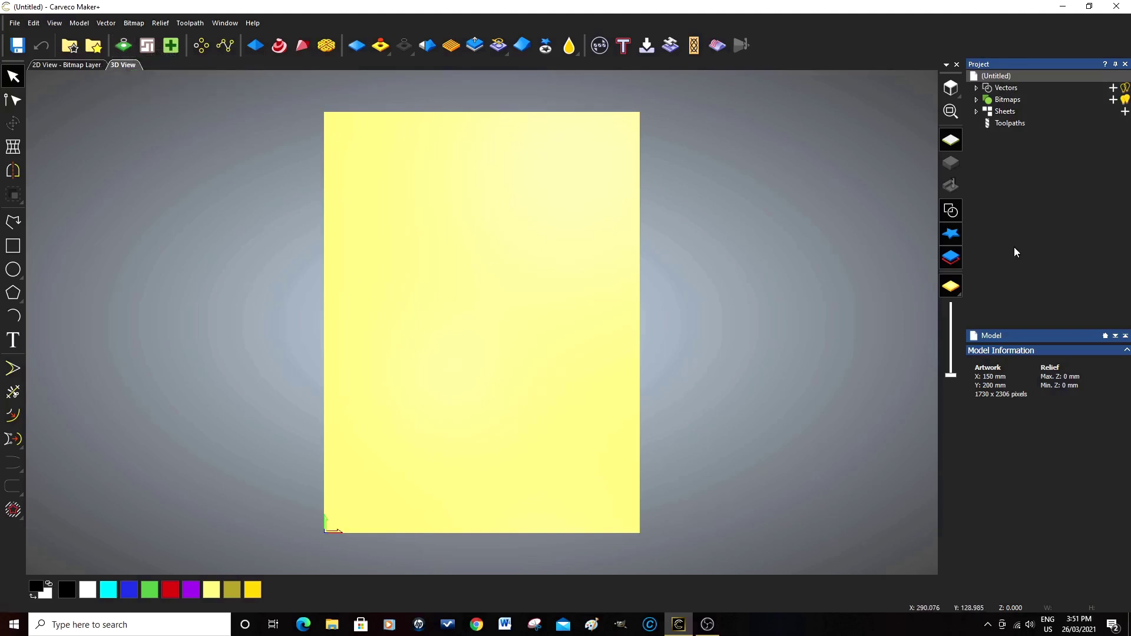
# - Restore down the Carveco Maker+ window so the desktop shows beside it
pyautogui.click(1089, 7)
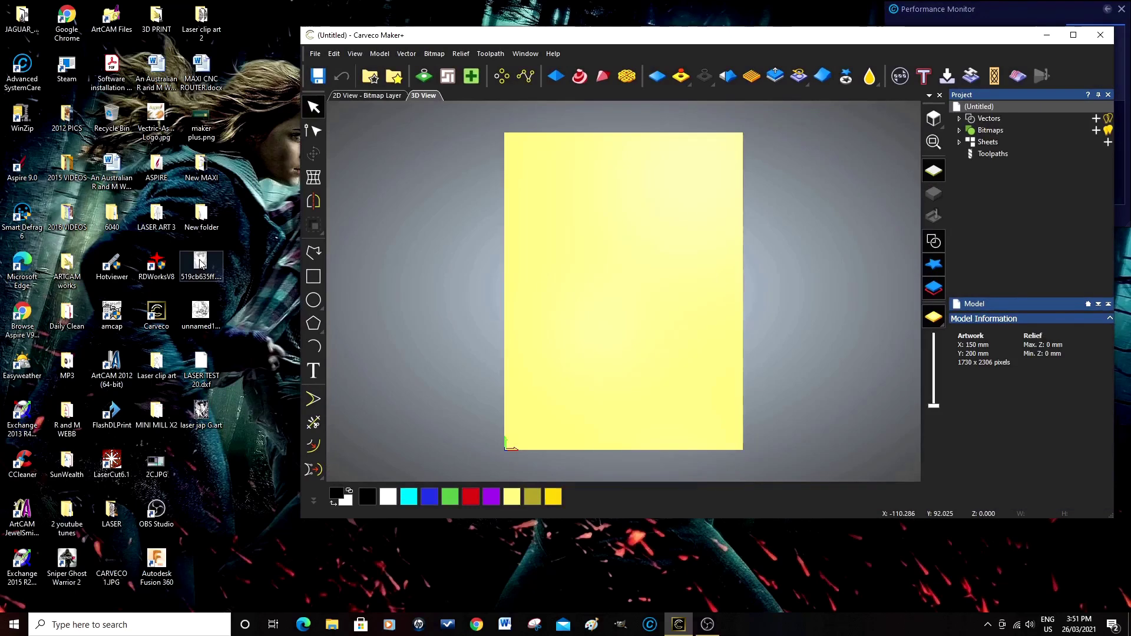
# - Drag the line drawing image from the desktop into Carveco to open it as a model
pyautogui.moveTo(200, 264); pyautogui.dragTo(603, 273)
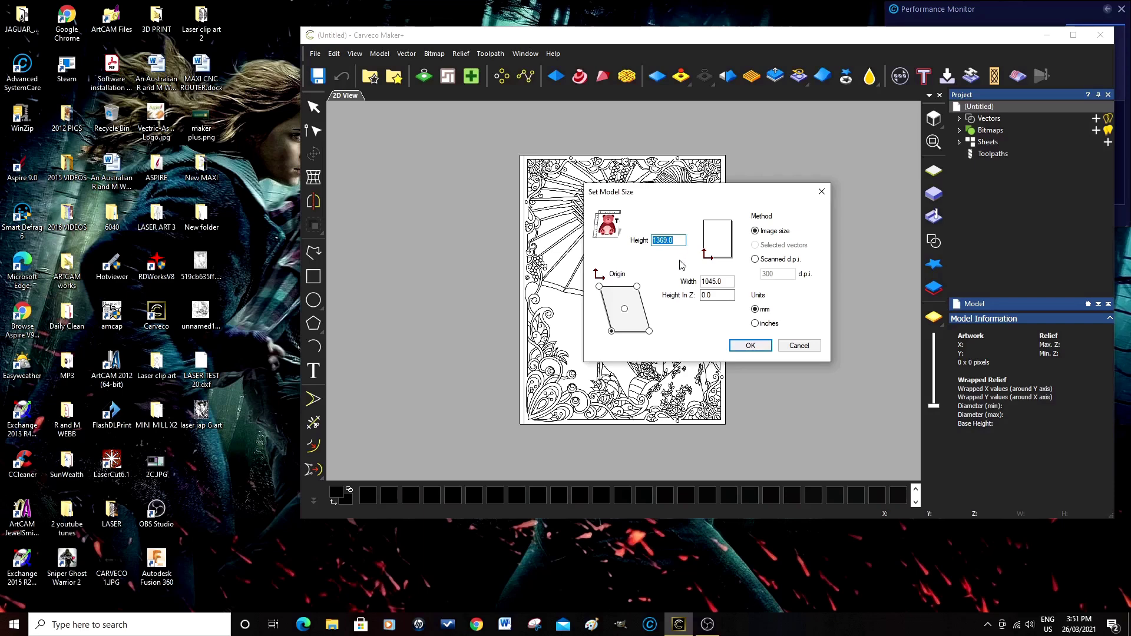
# - Create the model at 290 mm wide by 379.914 mm tall and maximise the window
pyautogui.doubleClick(728, 281)
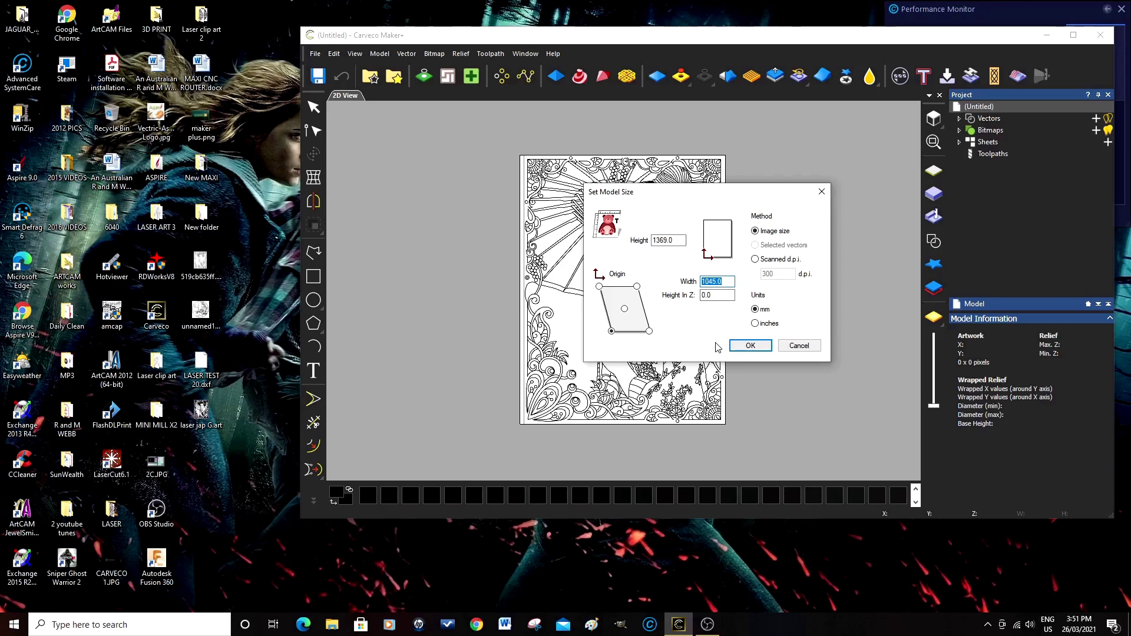
pyautogui.write('290')
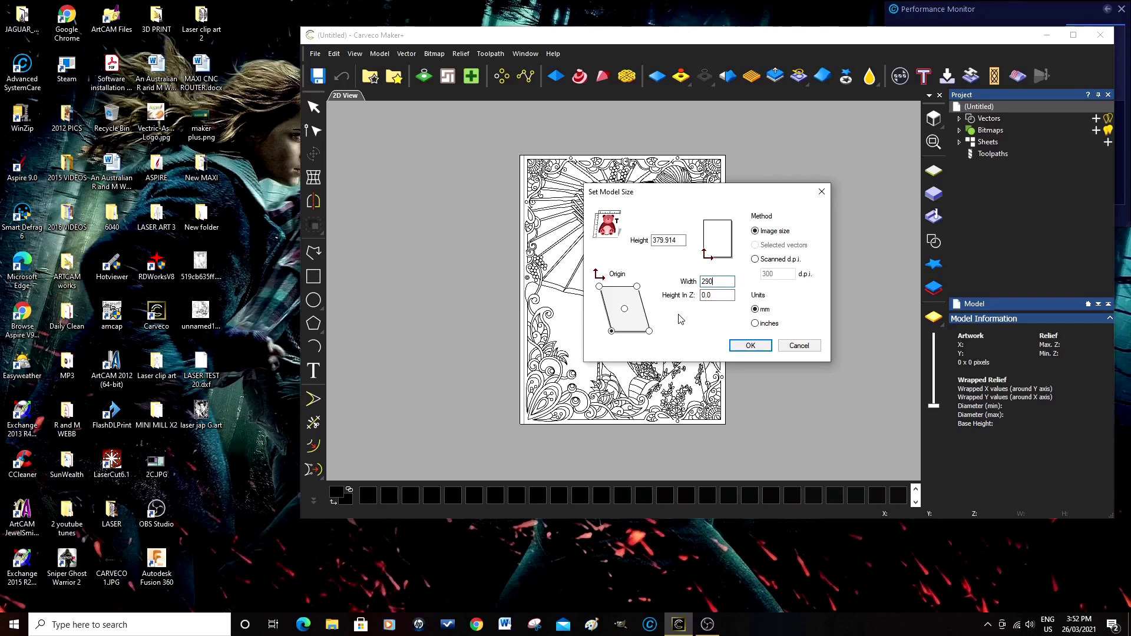
pyautogui.click(750, 347)
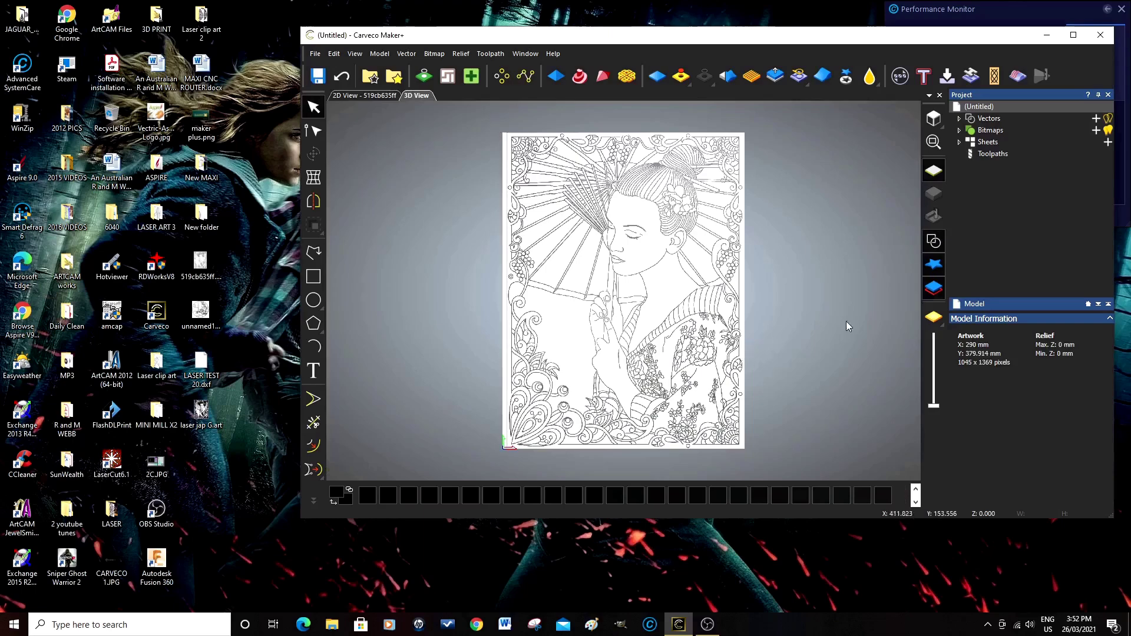
pyautogui.click(1074, 35)
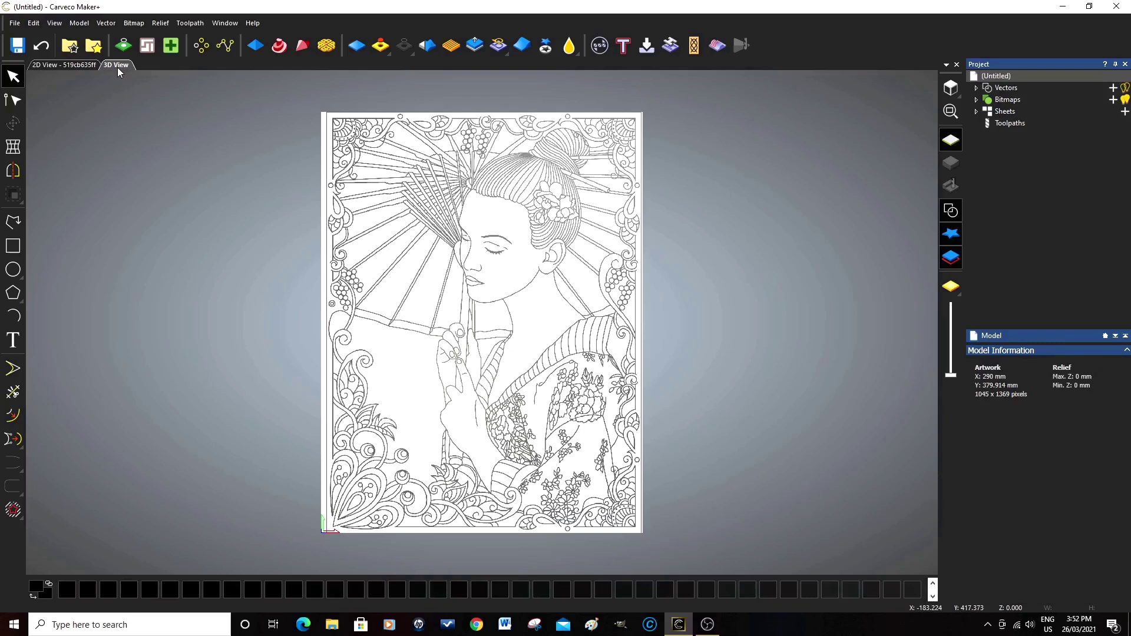
# - Show the geisha drawing in the 2D view, zoom in and out, and start Bitmap to Vector
pyautogui.click(76, 66)
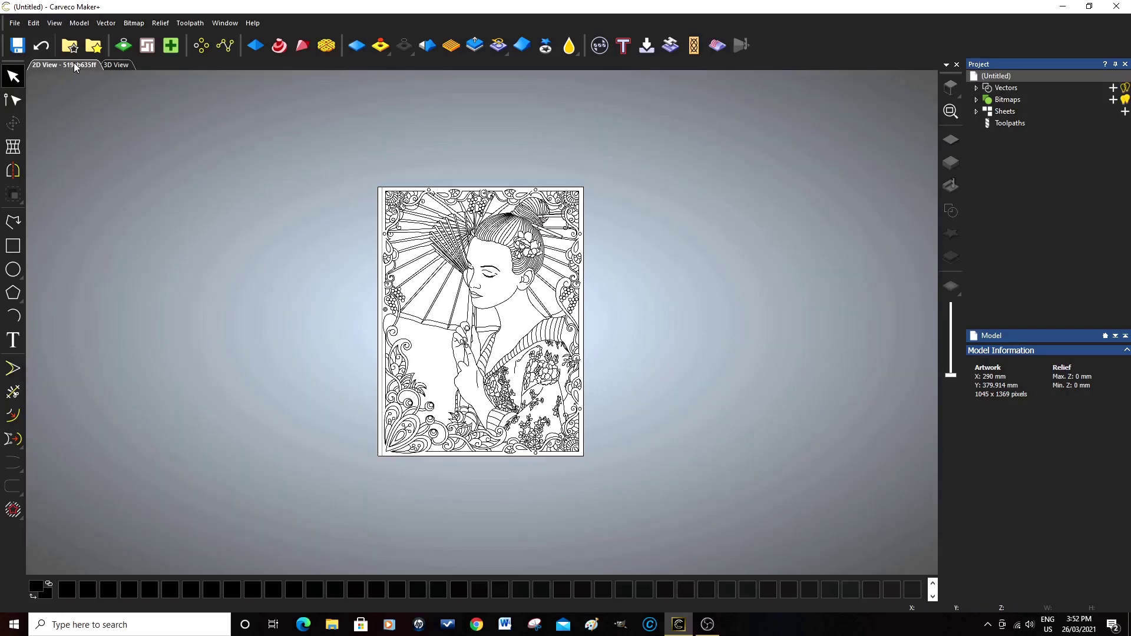
pyautogui.scroll(5, 476, 301)
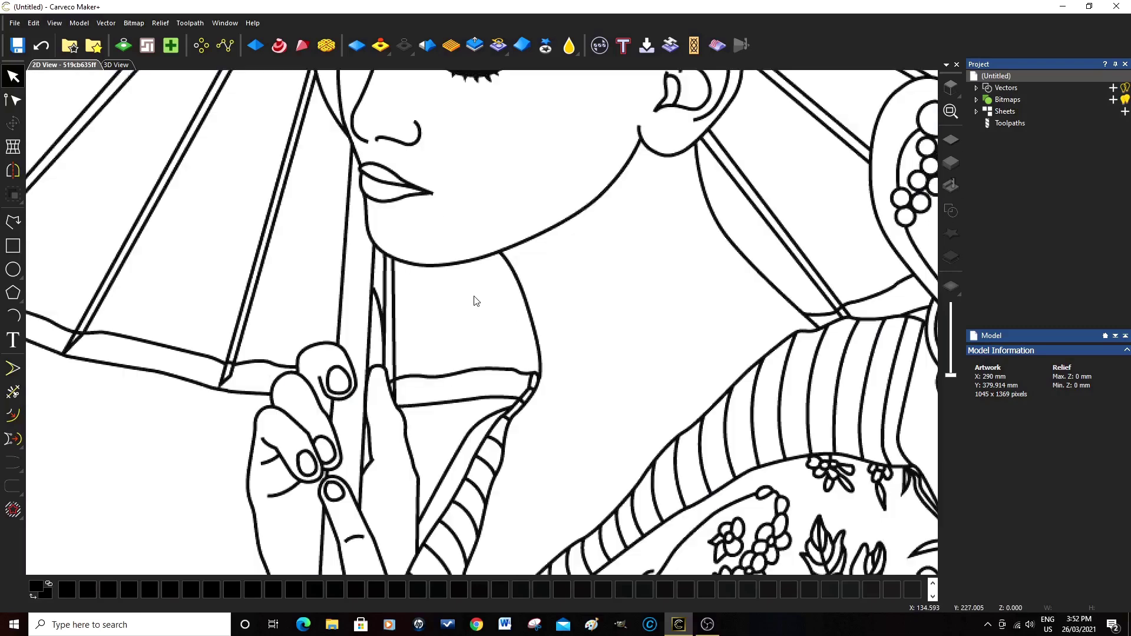
pyautogui.scroll(-5, 476, 301)
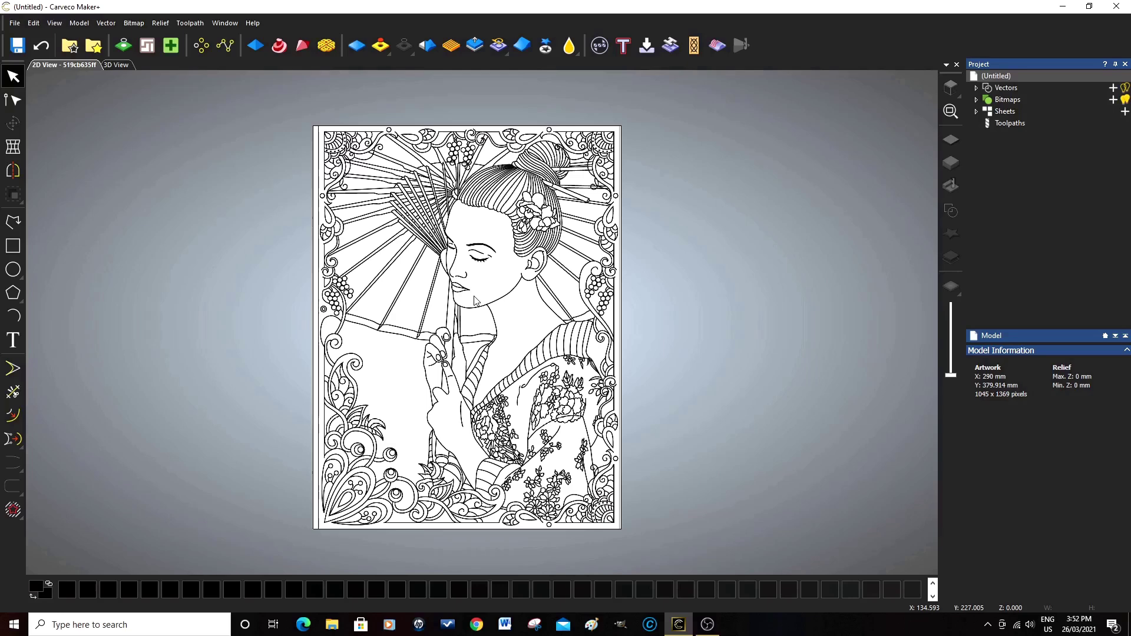
pyautogui.scroll(2, 476, 302)
pyautogui.scroll(-2, 476, 301)
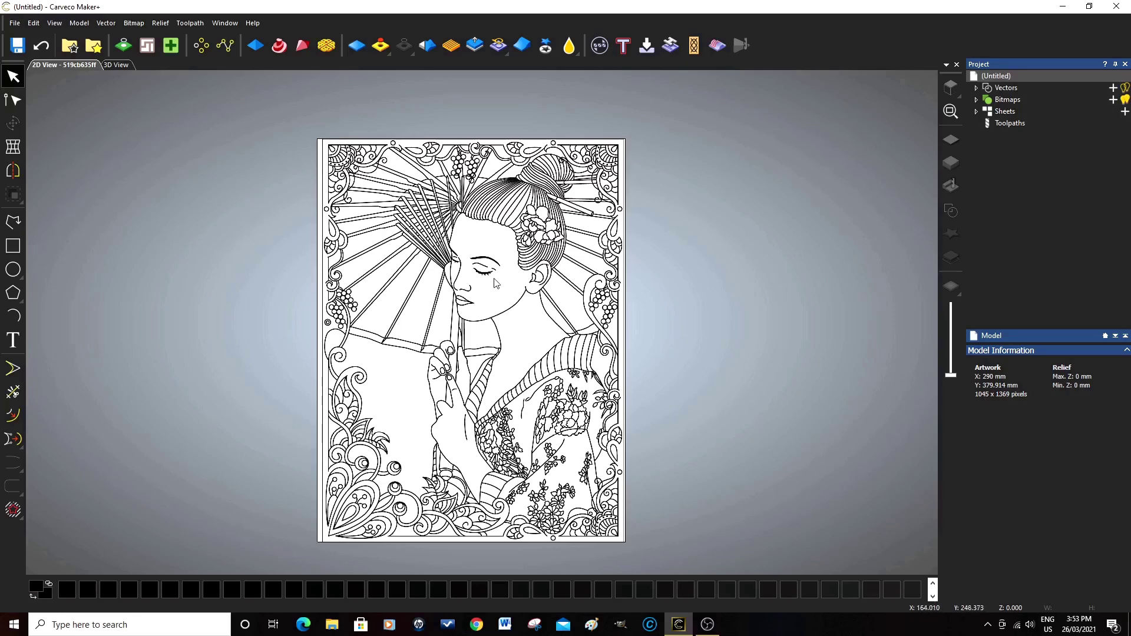
pyautogui.click(124, 47)
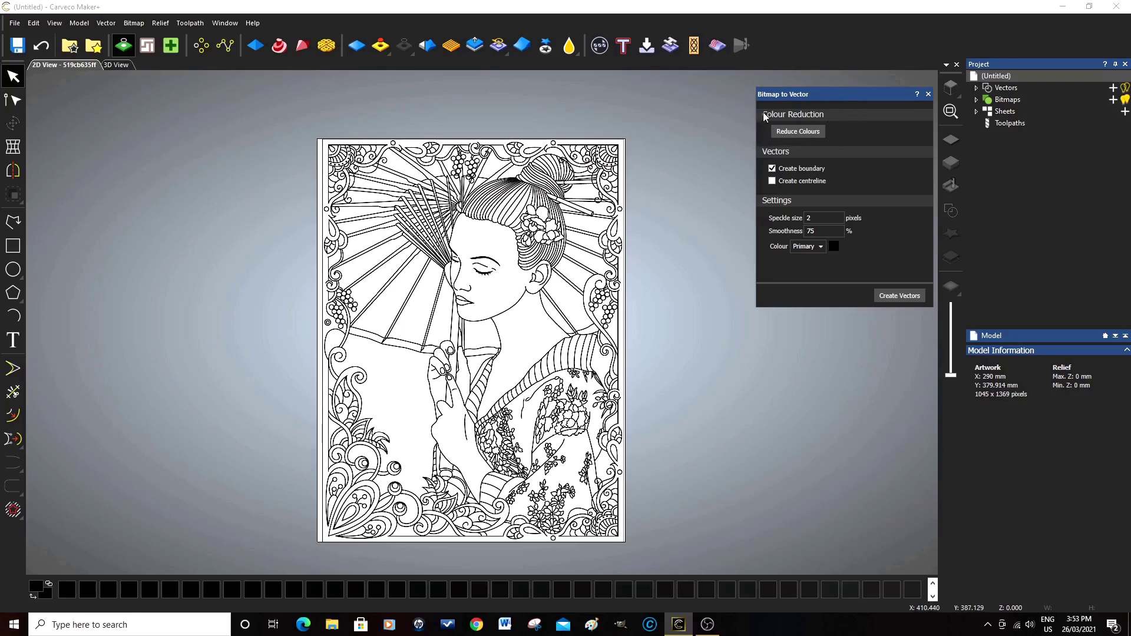
# - Open Reduce Colours for the 255-colour drawing
pyautogui.click(805, 132)
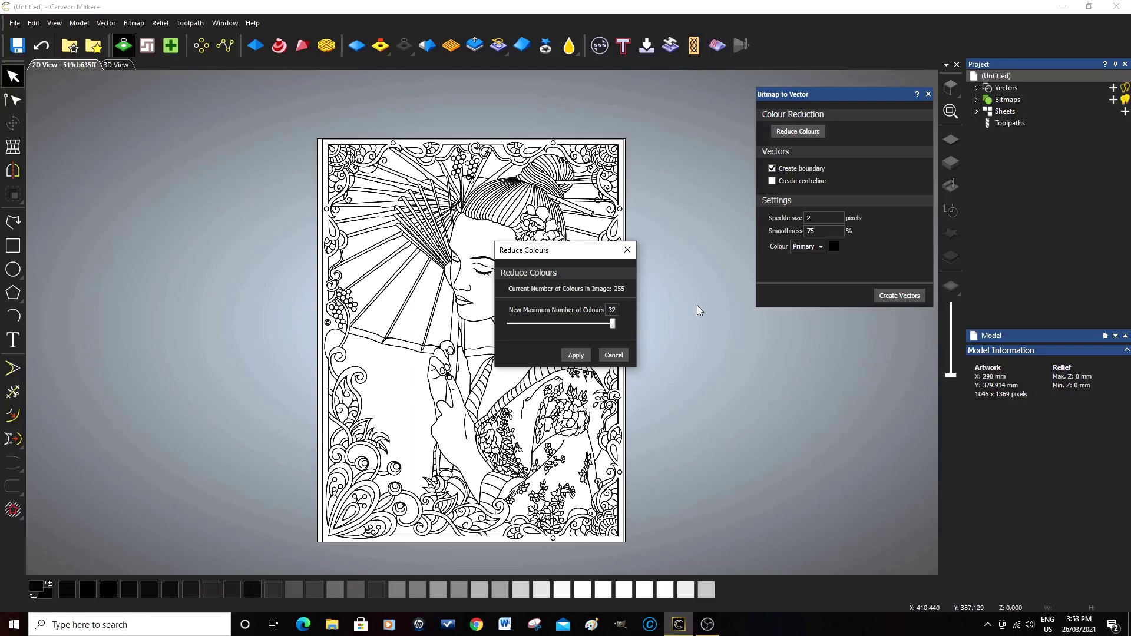
# - Lower the maximum number of colours from 32 to 4 and apply the reduction
pyautogui.click(612, 309)
pyautogui.moveTo(612, 324); pyautogui.dragTo(513, 329)
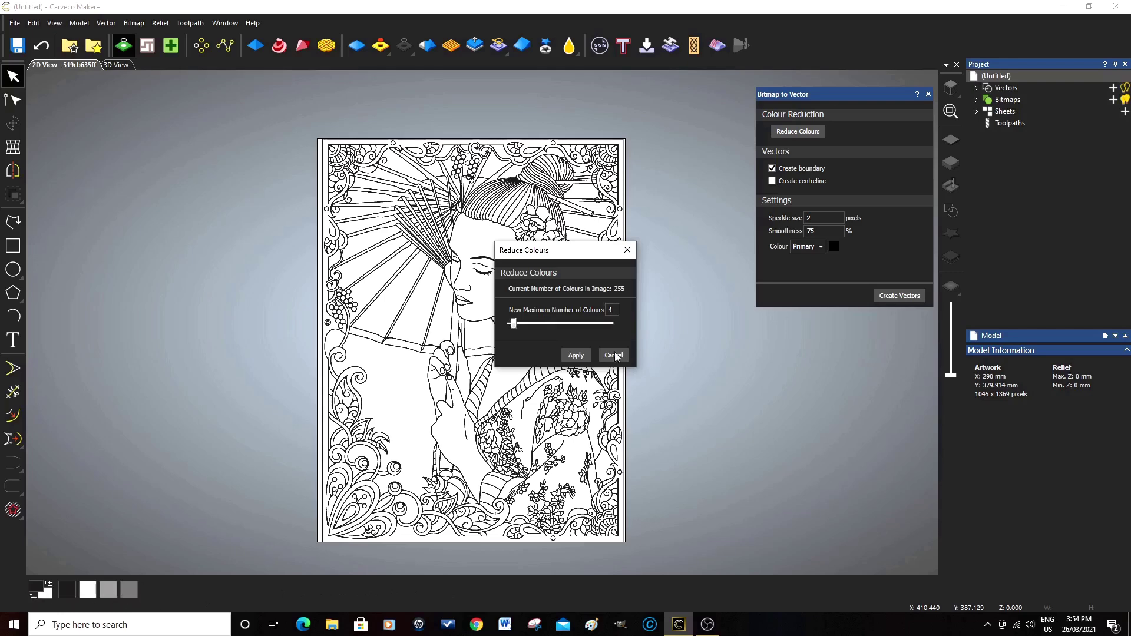
pyautogui.click(577, 356)
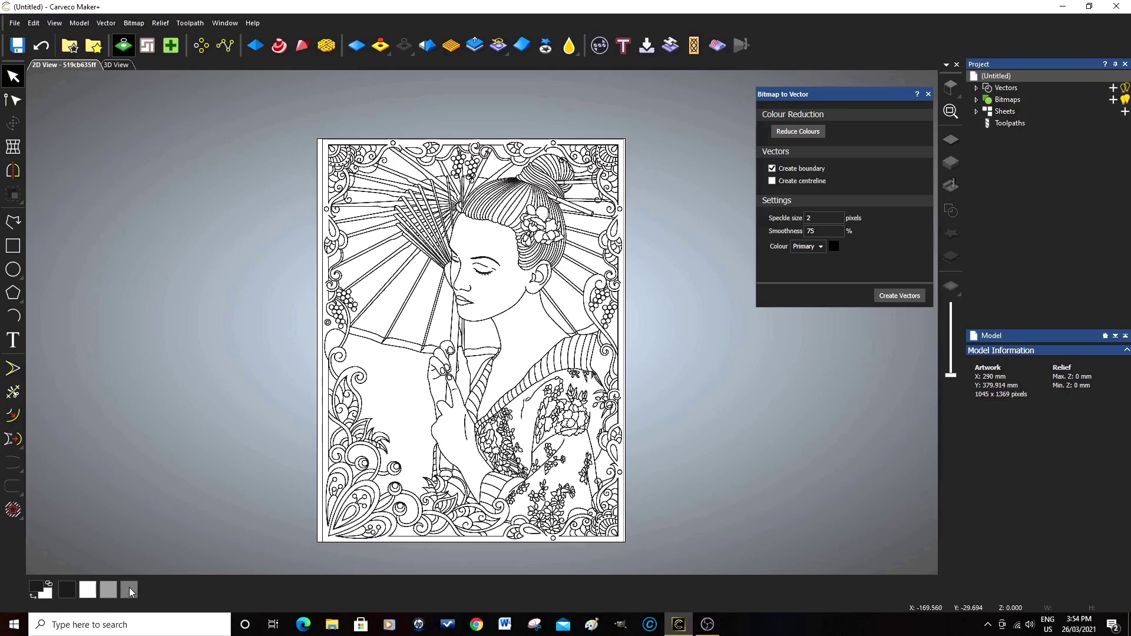
# - Merge the grey and light grey swatches into black so the linework is solid black
pyautogui.moveTo(130, 590); pyautogui.dragTo(64, 592)
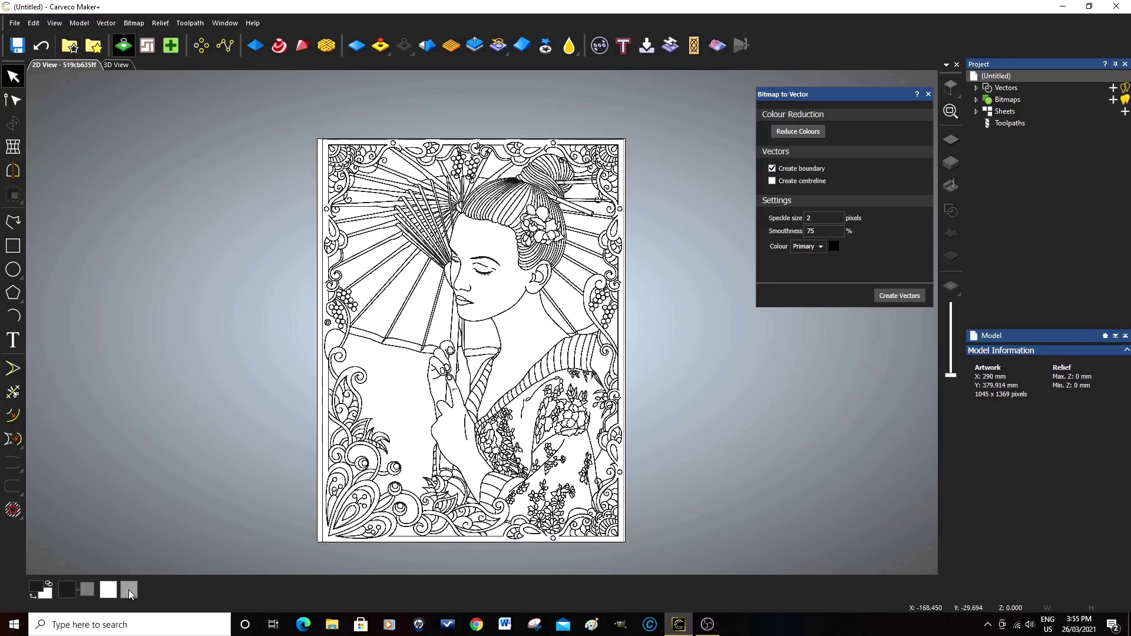
pyautogui.moveTo(128, 589); pyautogui.dragTo(83, 588)
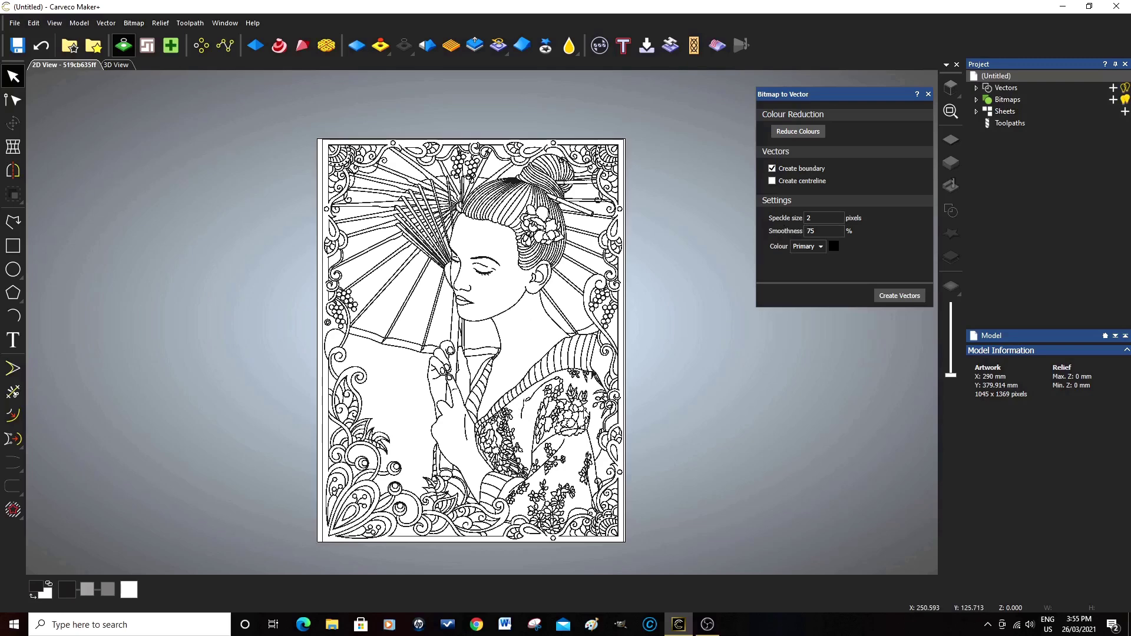
pyautogui.scroll(5, 586, 412)
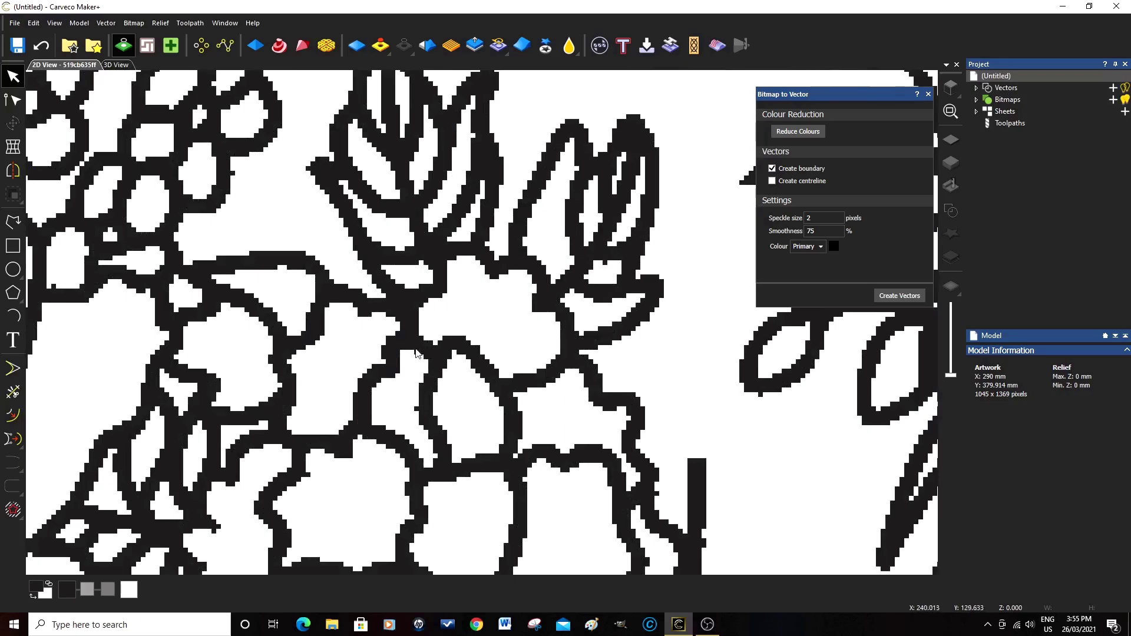
pyautogui.scroll(-2, 533, 396)
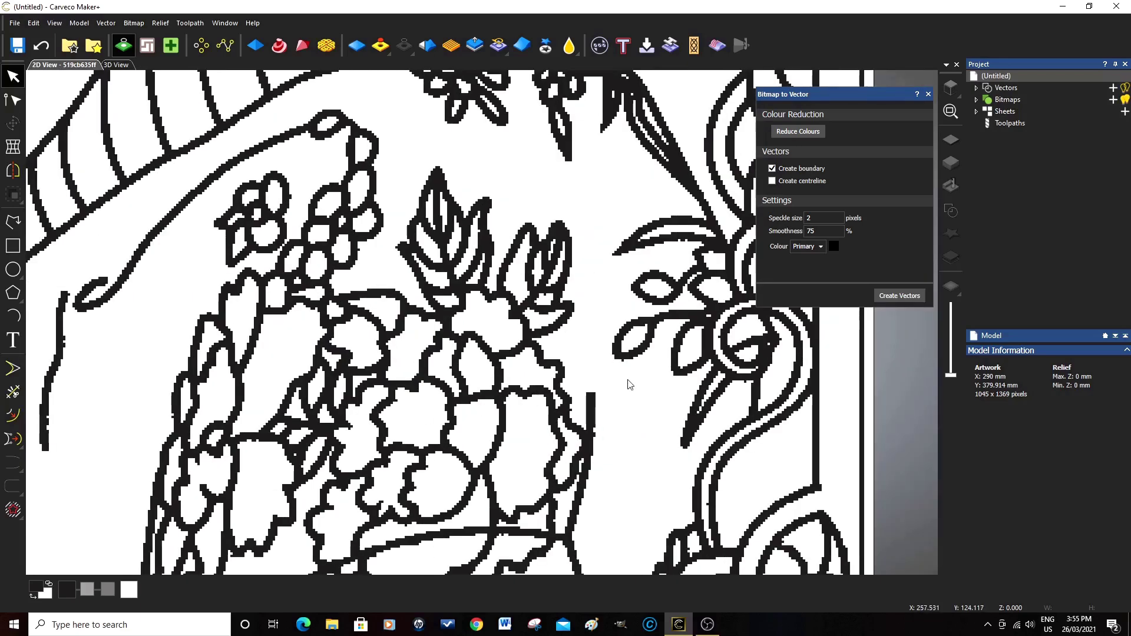
pyautogui.scroll(2, 773, 346)
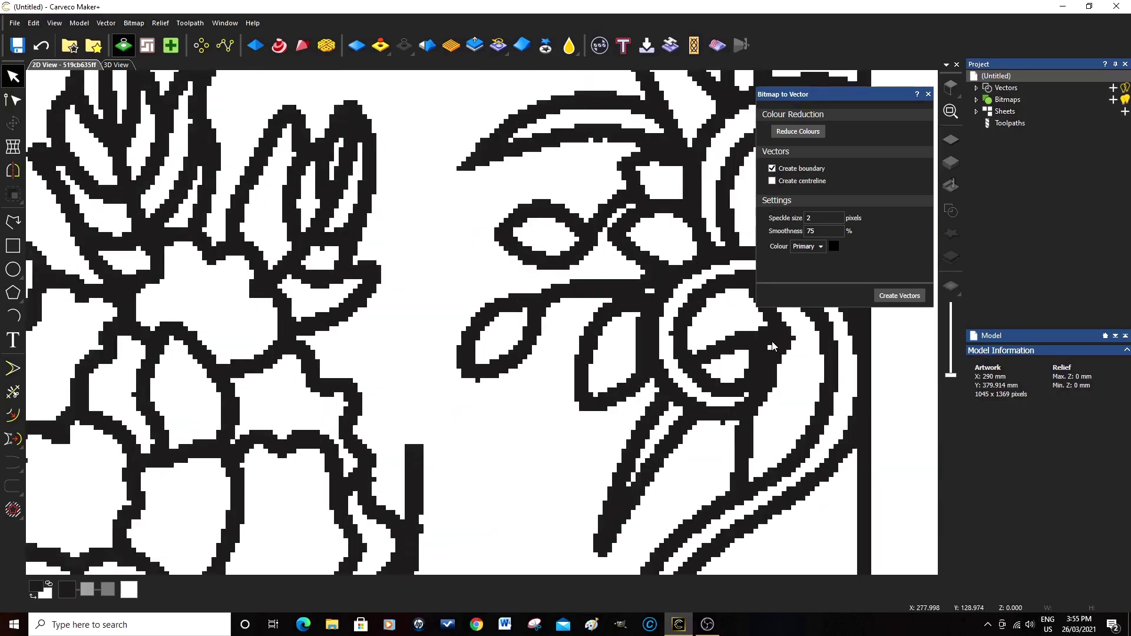
pyautogui.scroll(3, 773, 347)
pyautogui.scroll(-3, 773, 346)
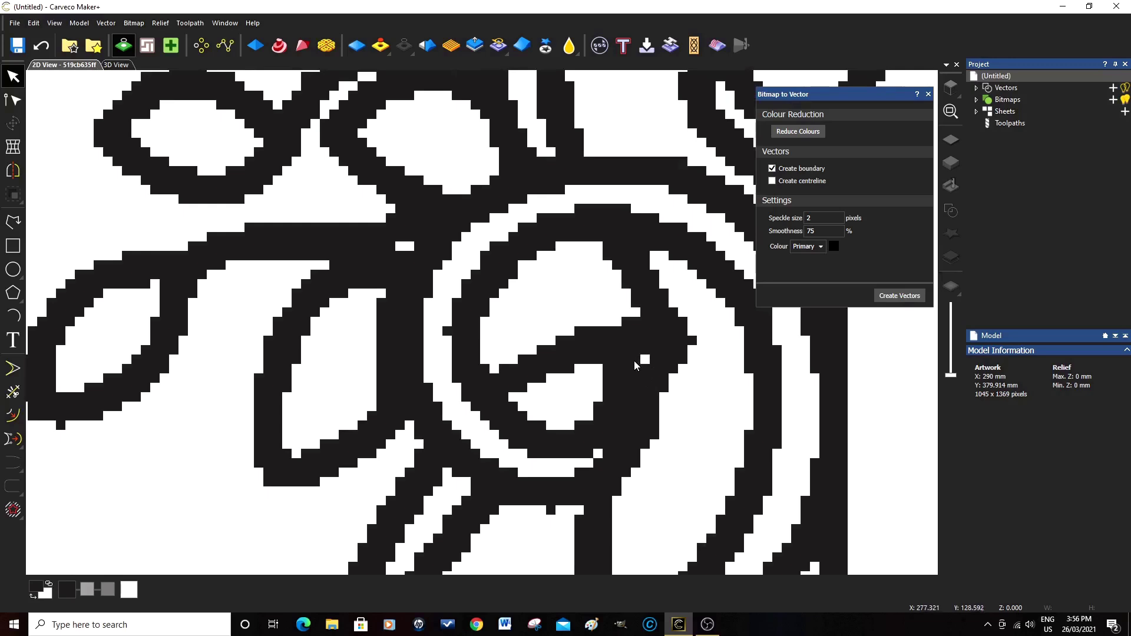
pyautogui.scroll(-3, 655, 362)
pyautogui.scroll(3, 655, 363)
pyautogui.scroll(-3, 651, 368)
pyautogui.scroll(3, 651, 368)
pyautogui.scroll(-3, 646, 368)
pyautogui.scroll(3, 642, 368)
pyautogui.scroll(-3, 642, 368)
pyautogui.scroll(3, 651, 357)
pyautogui.scroll(-3, 655, 362)
pyautogui.scroll(3, 416, 250)
pyautogui.scroll(-3, 417, 250)
pyautogui.scroll(3, 408, 250)
pyautogui.click(811, 232)
# - Inspect the geisha's face, then trace boundary vectors at speckle size 2 and 75% smoothness
pyautogui.scroll(-2, 347, 337)
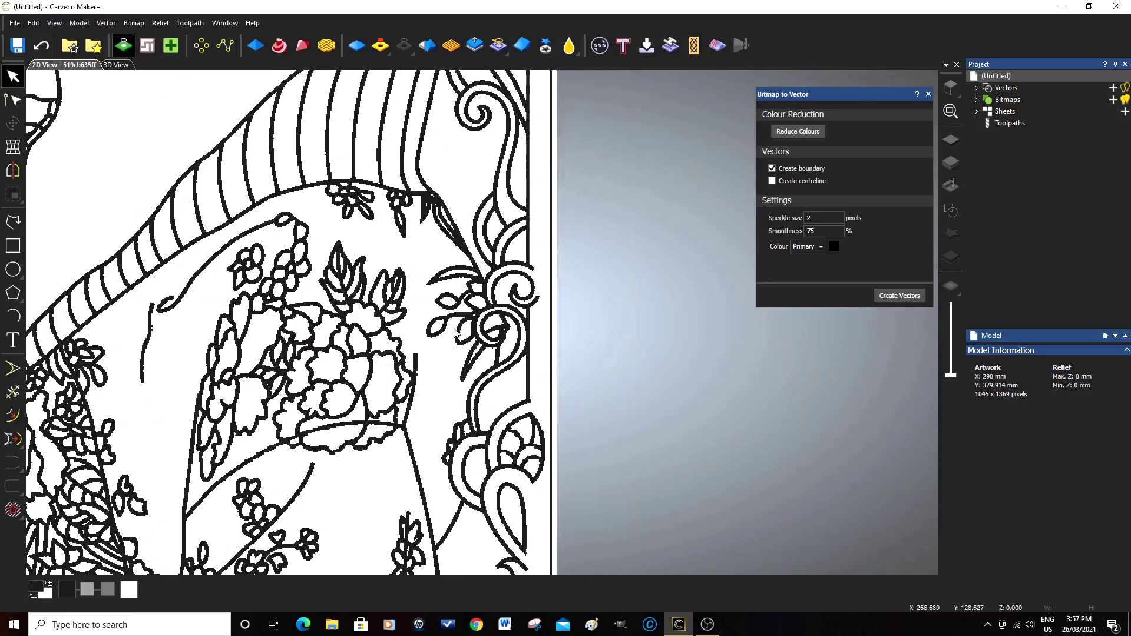
pyautogui.scroll(-3, 177, 316)
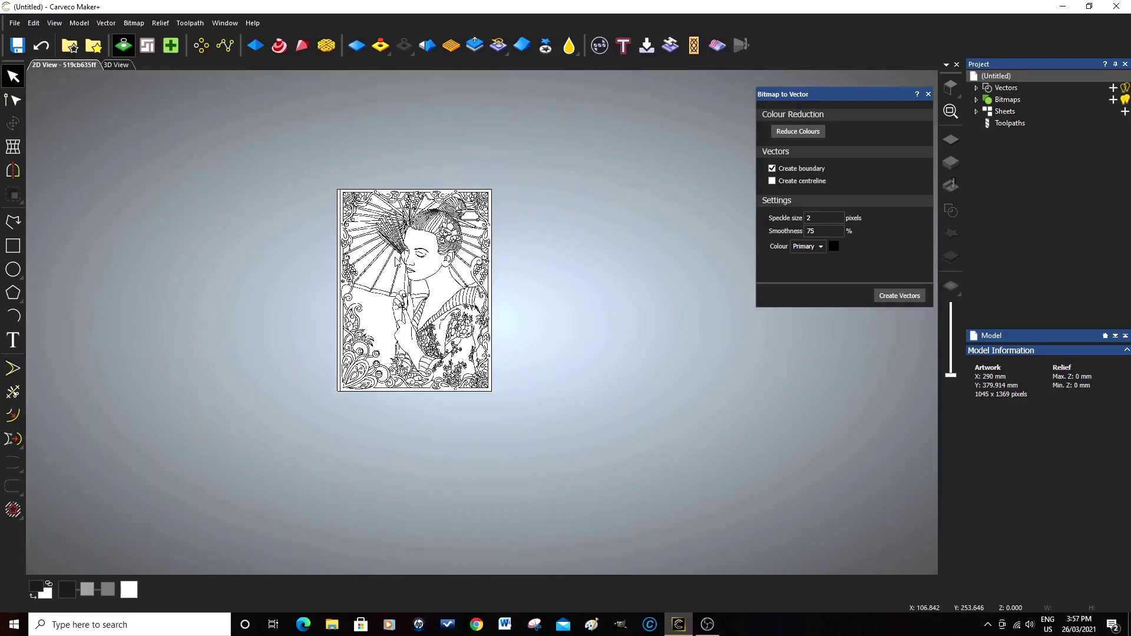
pyautogui.scroll(2, 412, 258)
pyautogui.scroll(2, 412, 256)
pyautogui.scroll(-3, 426, 323)
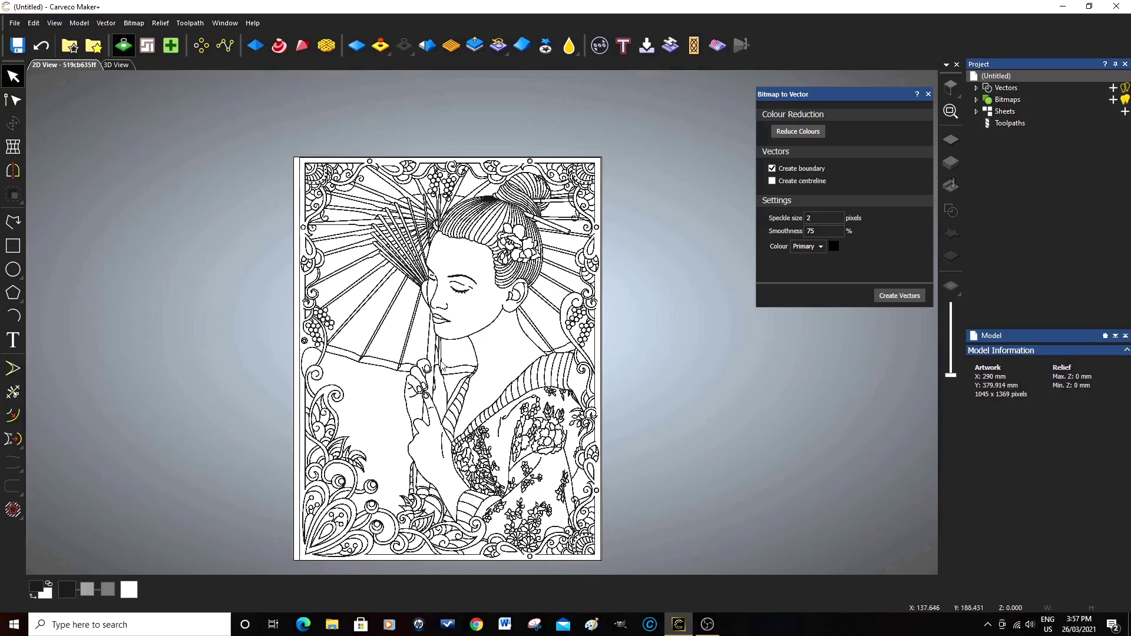
pyautogui.scroll(3, 442, 362)
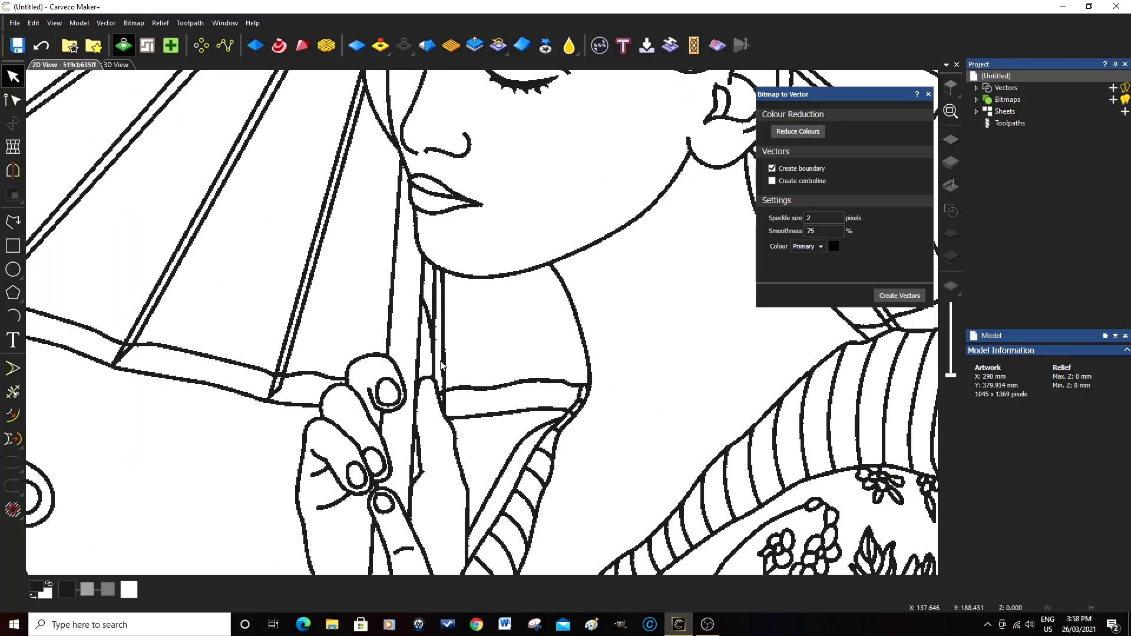
pyautogui.scroll(-4, 445, 366)
pyautogui.scroll(3, 445, 366)
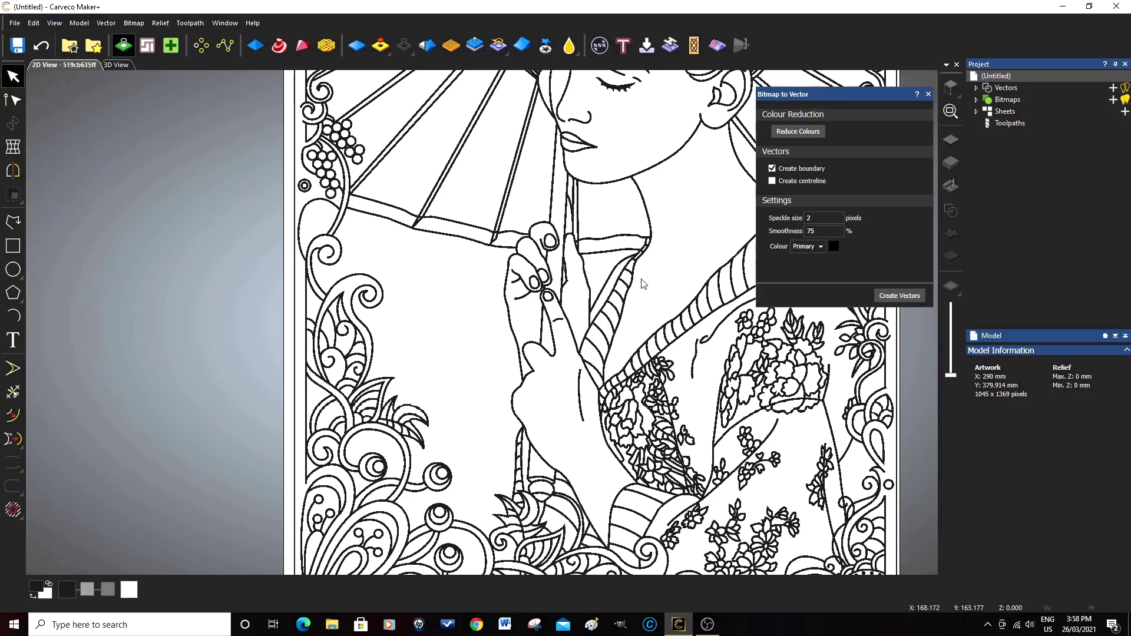
pyautogui.moveTo(642, 284); pyautogui.dragTo(554, 308, button='middle')
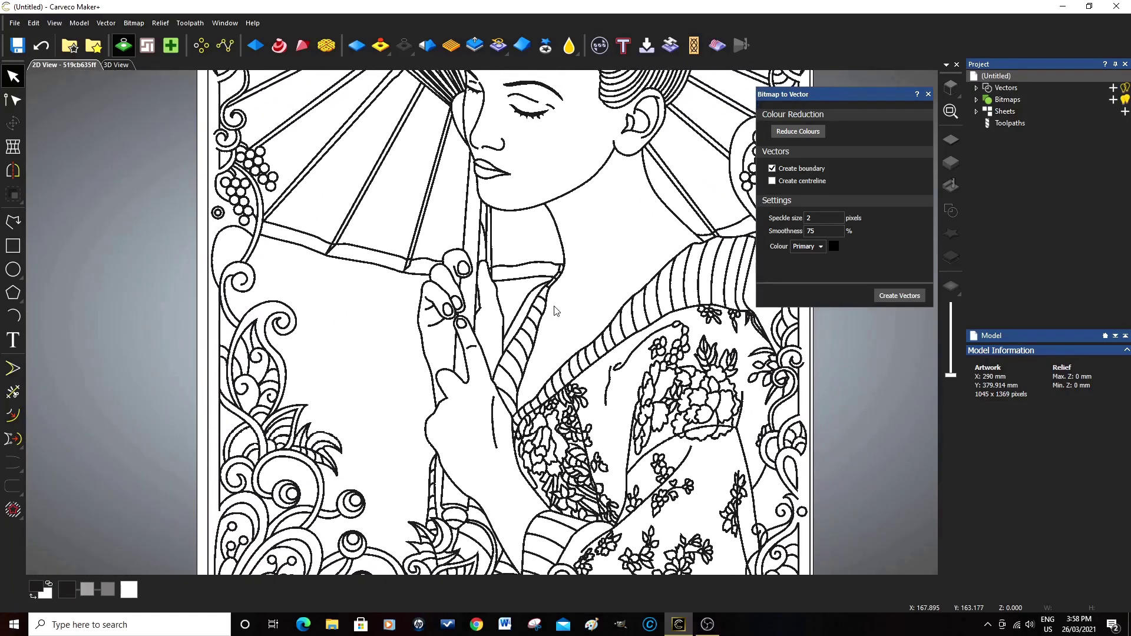
pyautogui.scroll(-3, 555, 308)
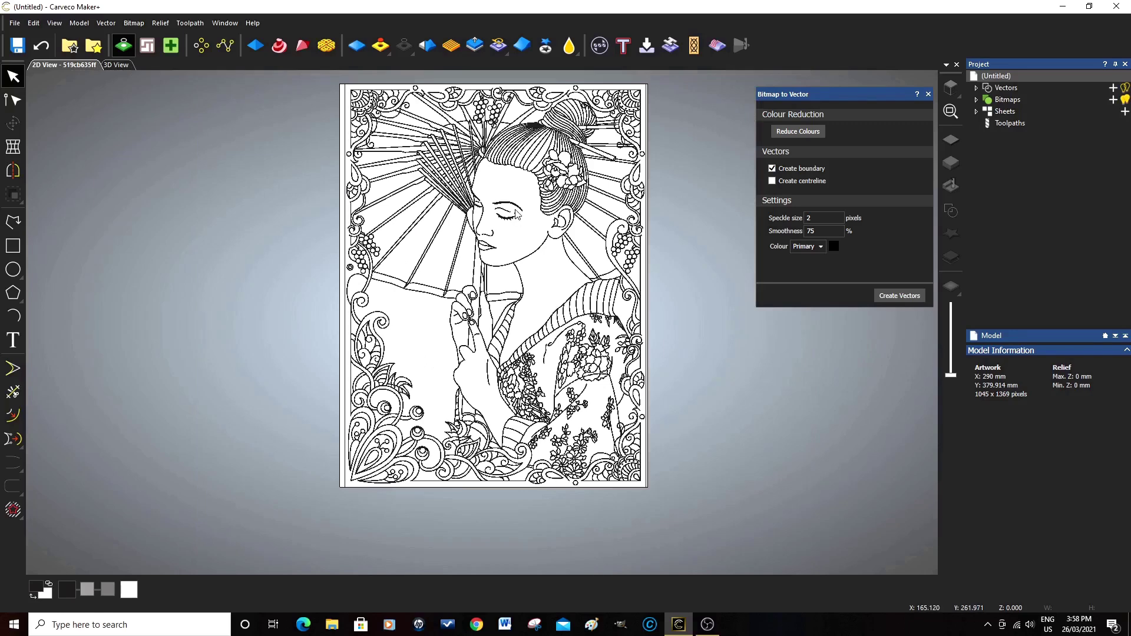
pyautogui.moveTo(516, 214); pyautogui.dragTo(514, 262, button='middle')
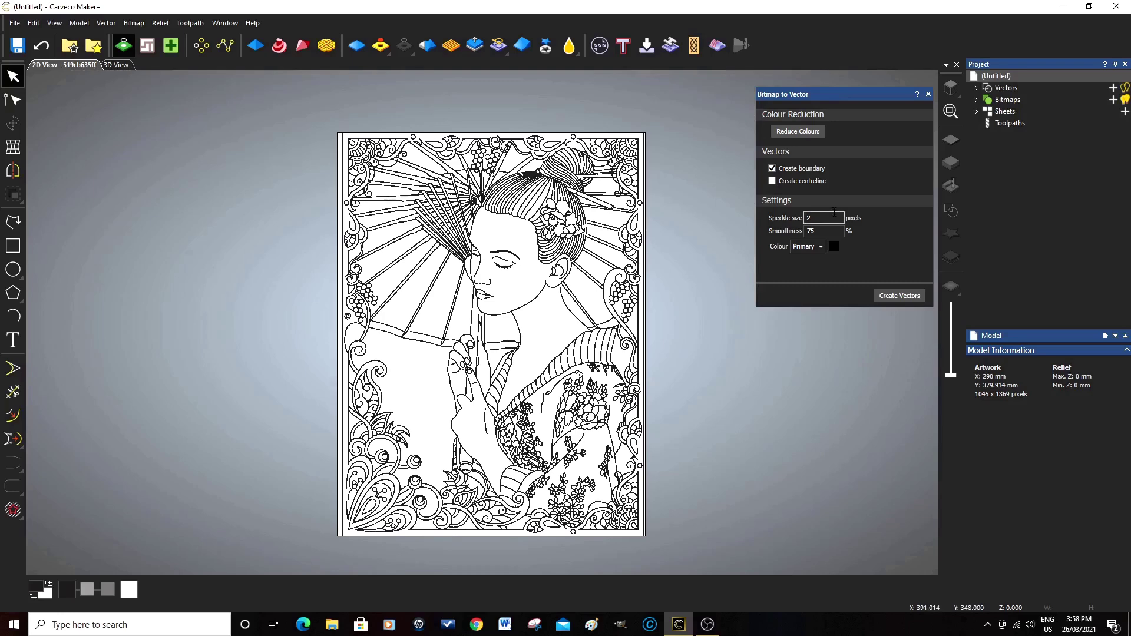
pyautogui.click(898, 296)
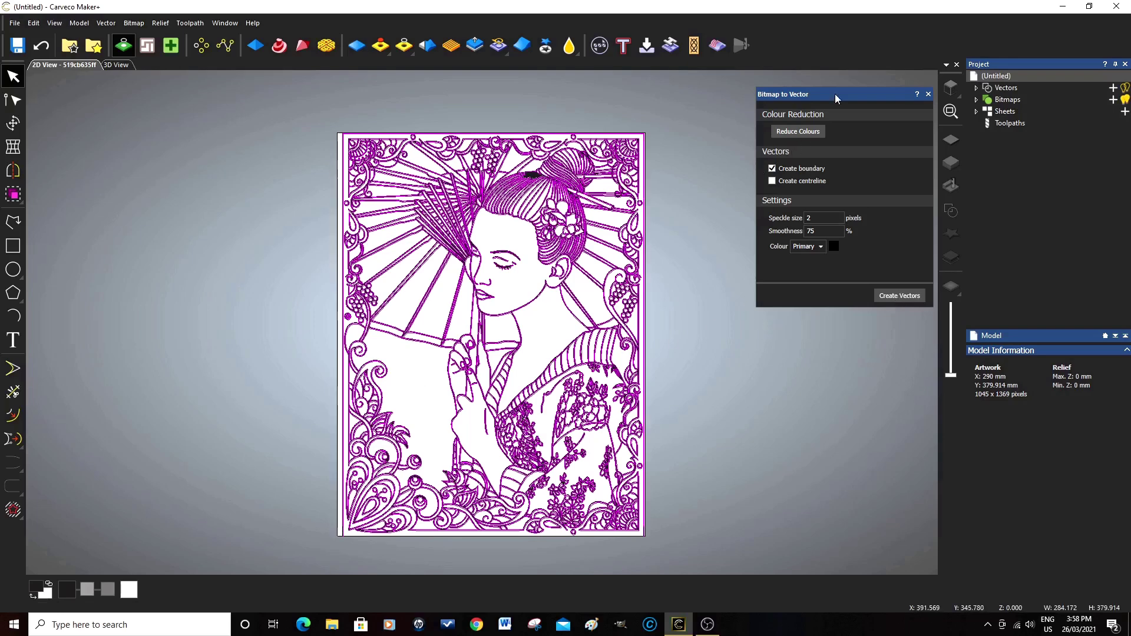
# - Close Bitmap to Vector, leaving the purple traced vectors over the drawing
pyautogui.click(929, 93)
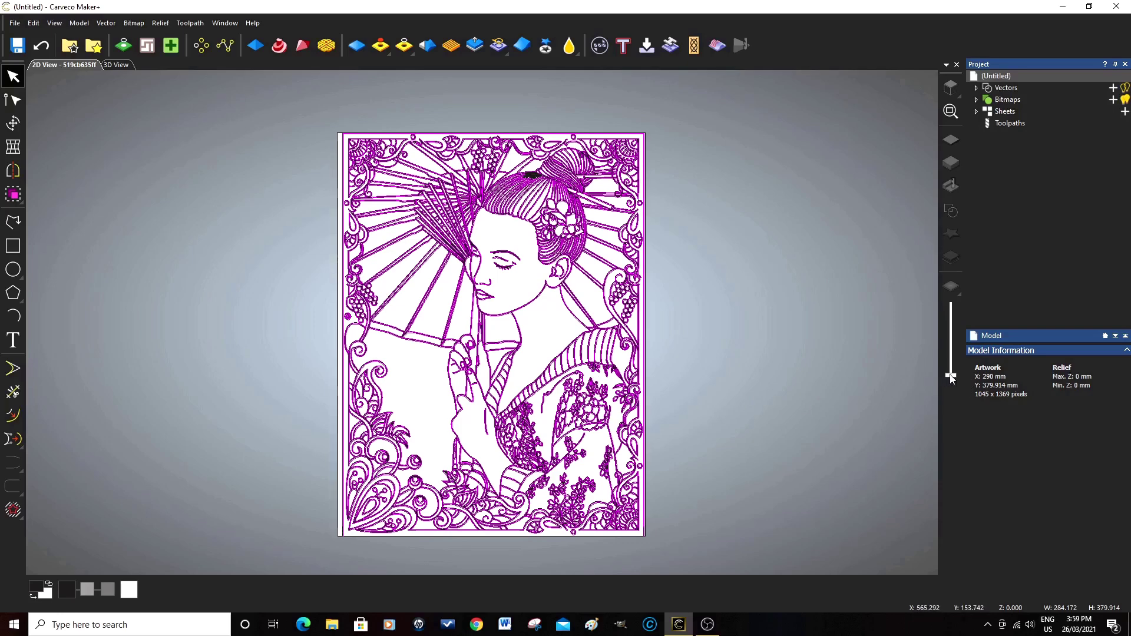
pyautogui.moveTo(951, 375); pyautogui.dragTo(953, 302)
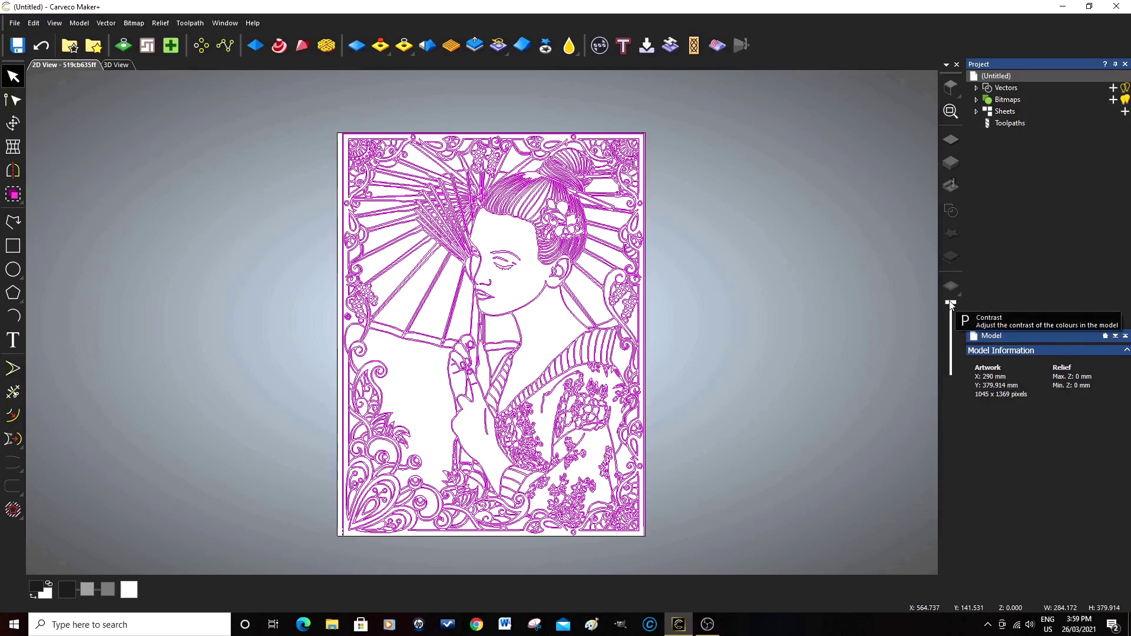
pyautogui.moveTo(951, 303); pyautogui.dragTo(950, 376)
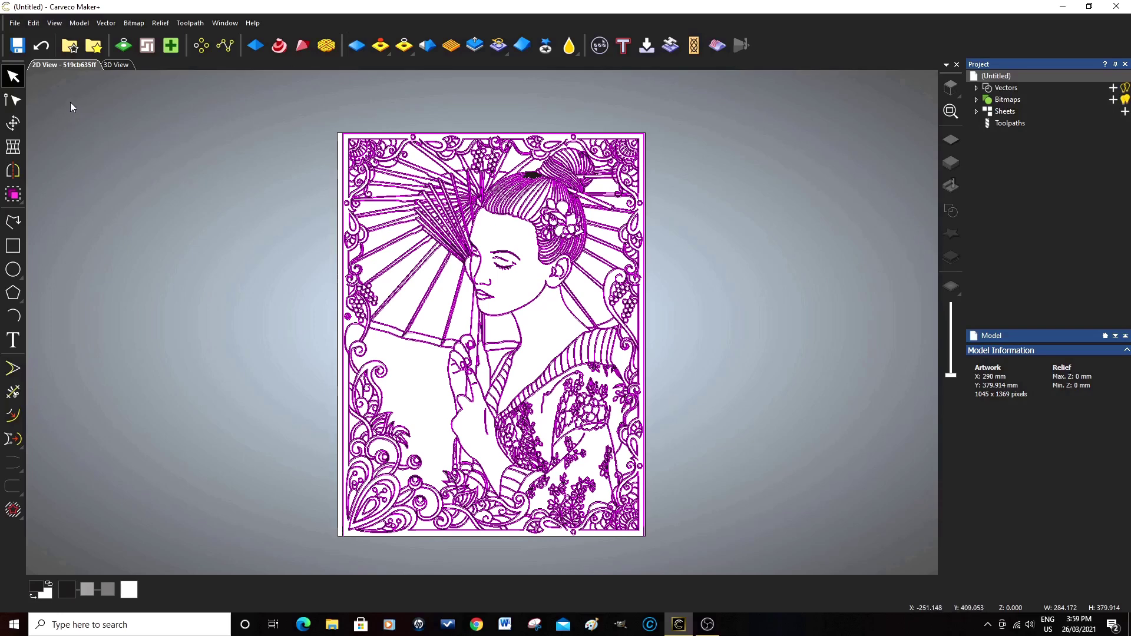
# - Open the Vector Export dialog from the Vector menu, pointing at the Desktop
pyautogui.click(106, 23)
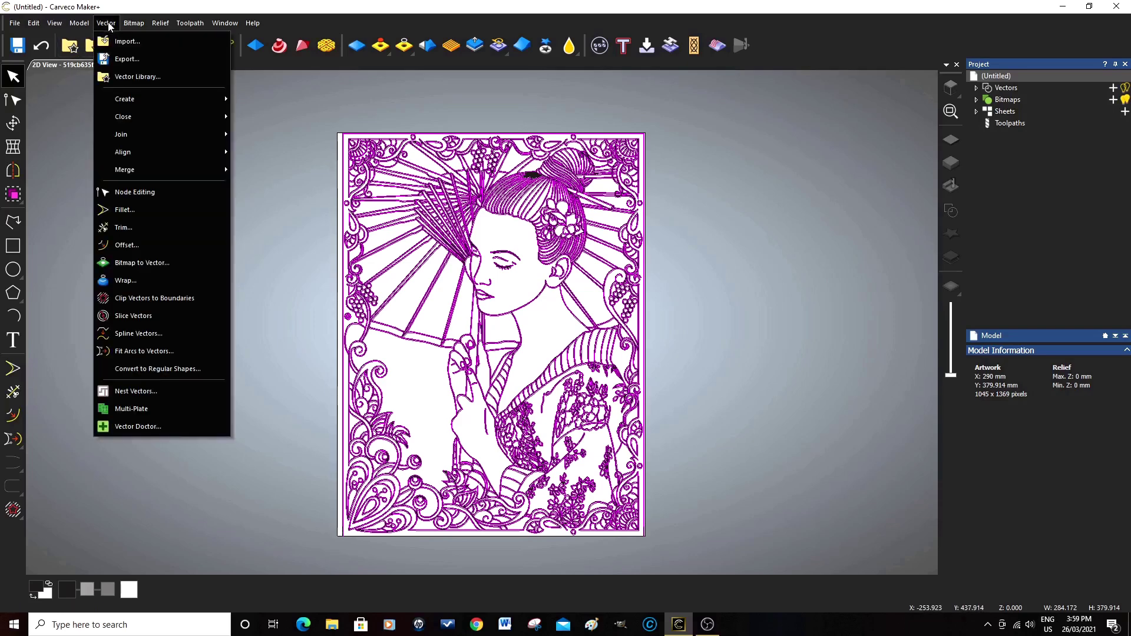
pyautogui.click(127, 59)
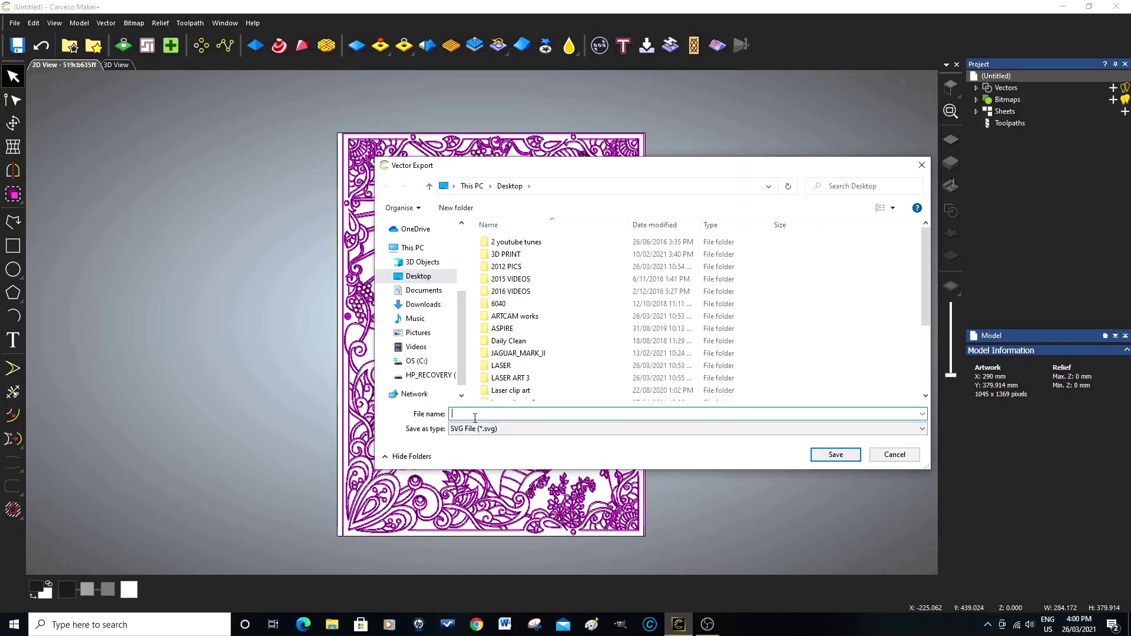
# - Save the traced vectors to the Desktop as 'LASER ART J20' in DXF (AutoCAD) format
pyautogui.write('LASE')
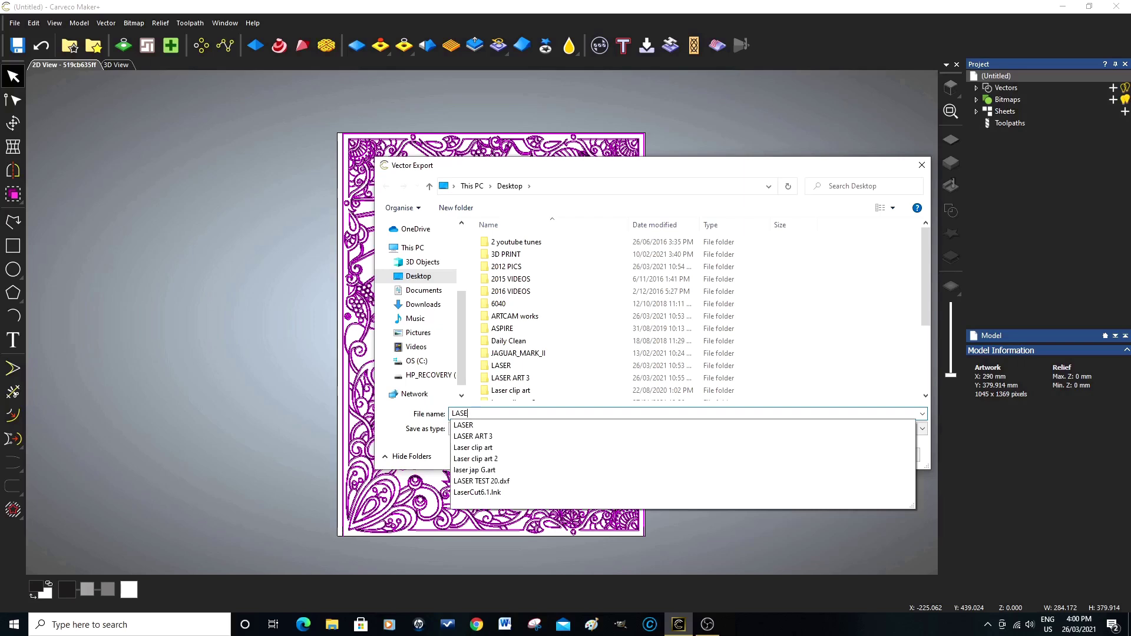
pyautogui.write('R ART J20')
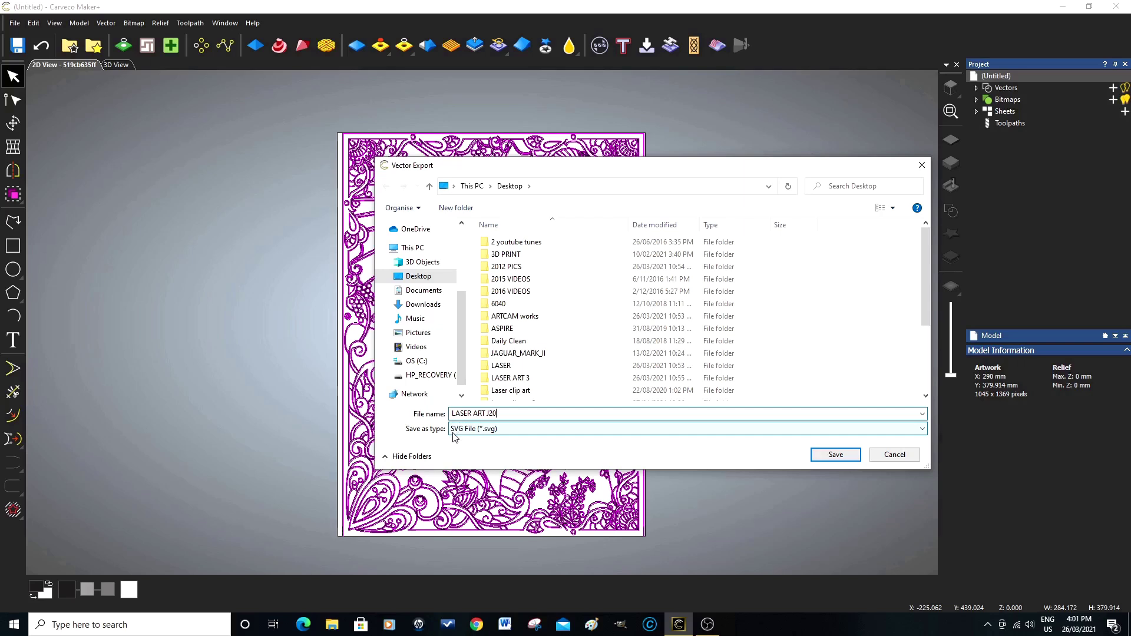
pyautogui.click(922, 430)
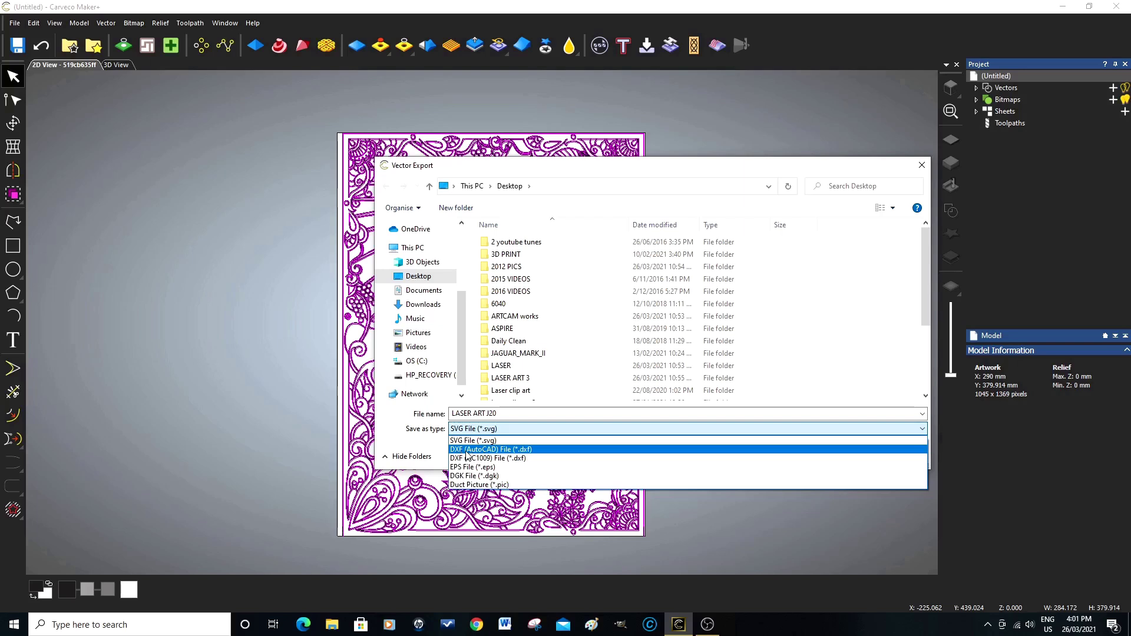
pyautogui.click(507, 450)
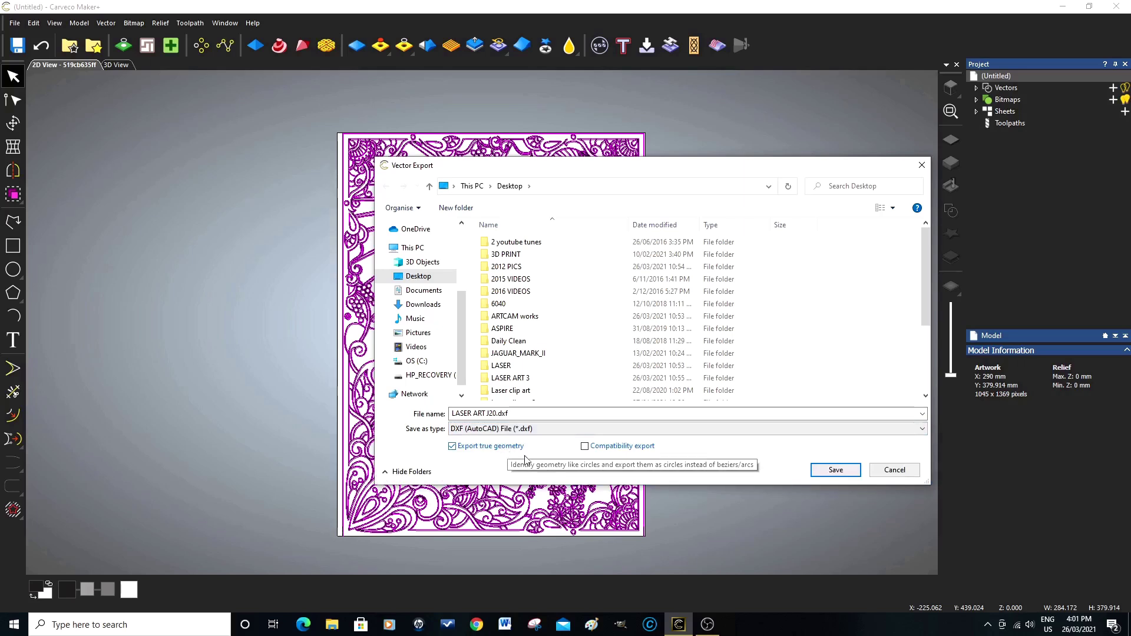
pyautogui.click(837, 471)
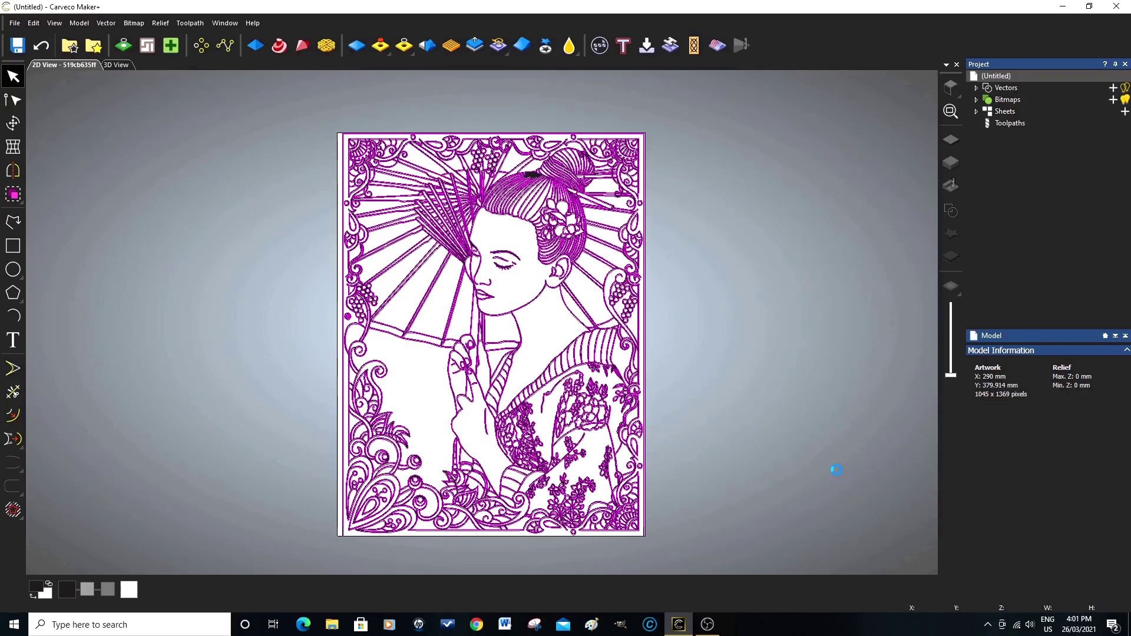